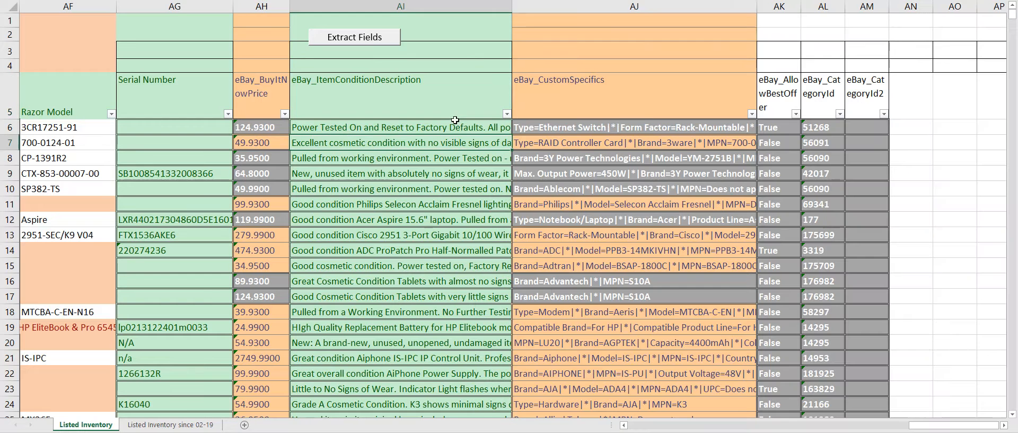
Extract the fields from the eBay_CustomSpecifics column, headed in AJ5, with the suggested delimiter and output them starting at AN5.
{"action": "left_click", "coordinate": [345, 139]}
{"action": "left_click", "coordinate": [611, 125]}
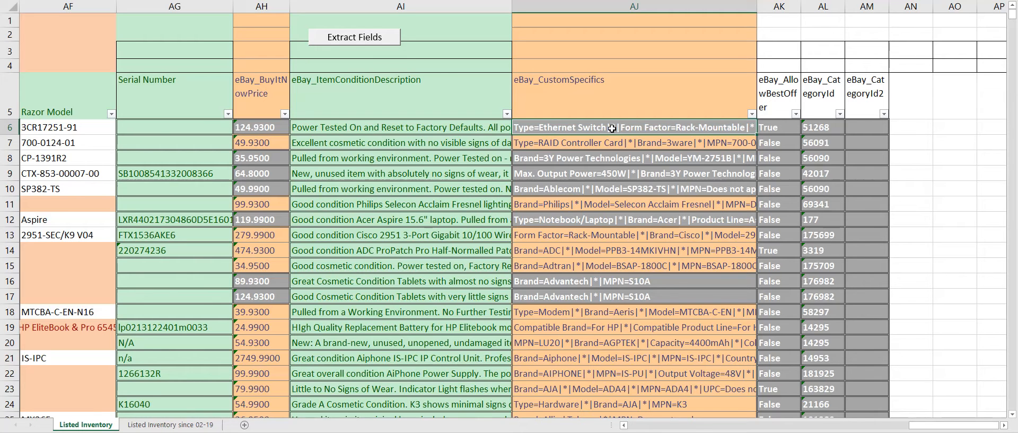
{"action": "left_click", "coordinate": [385, 46]}
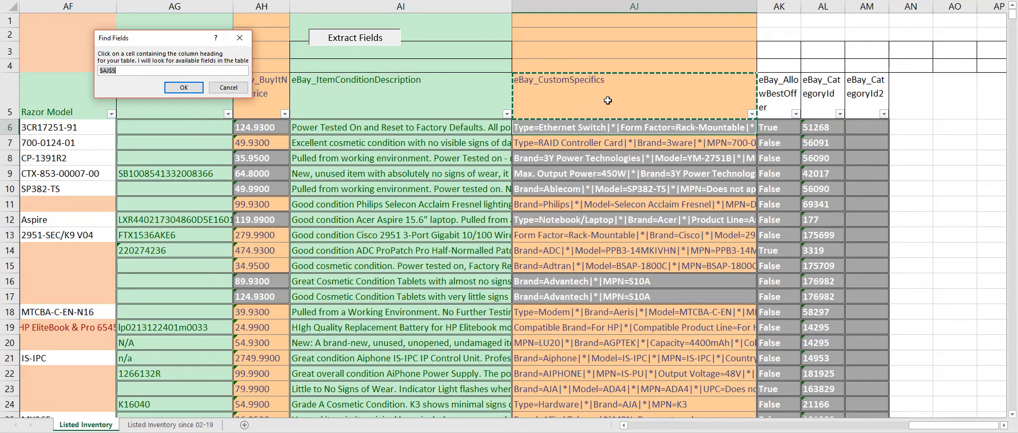
{"action": "left_click", "coordinate": [180, 87]}
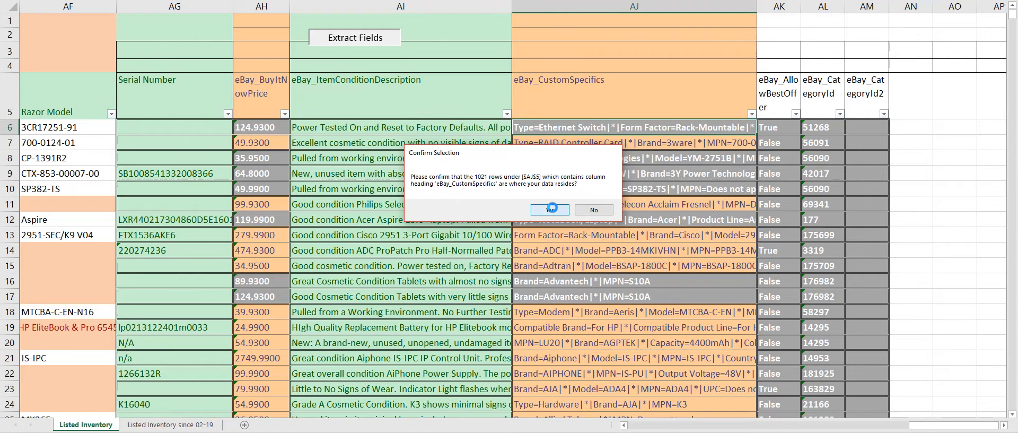
{"action": "left_click", "coordinate": [551, 208]}
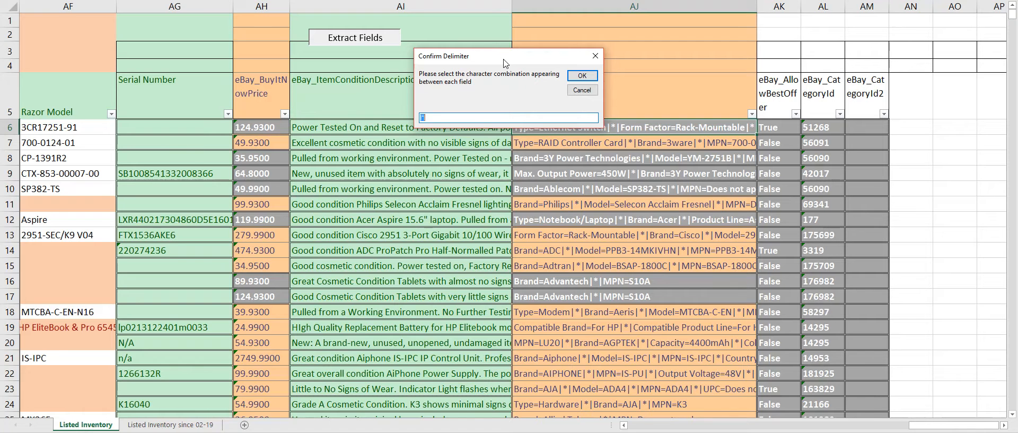
{"action": "left_click", "coordinate": [583, 76]}
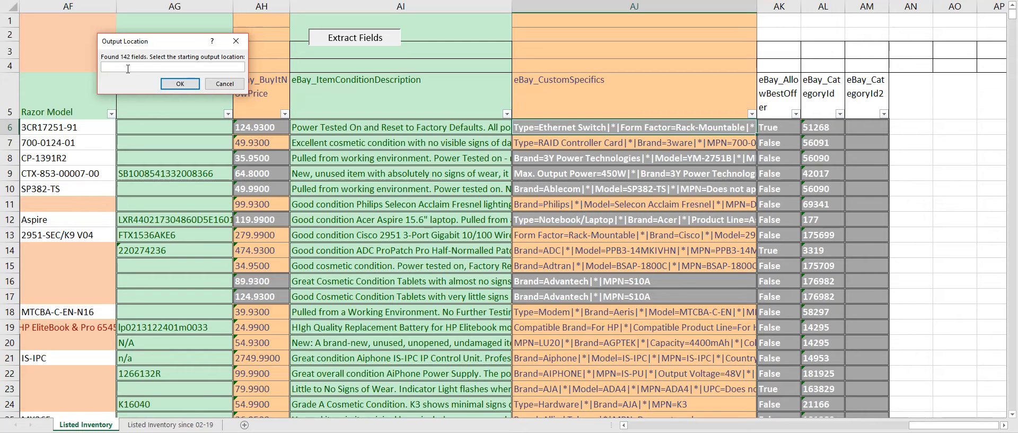
{"action": "left_click", "coordinate": [908, 99]}
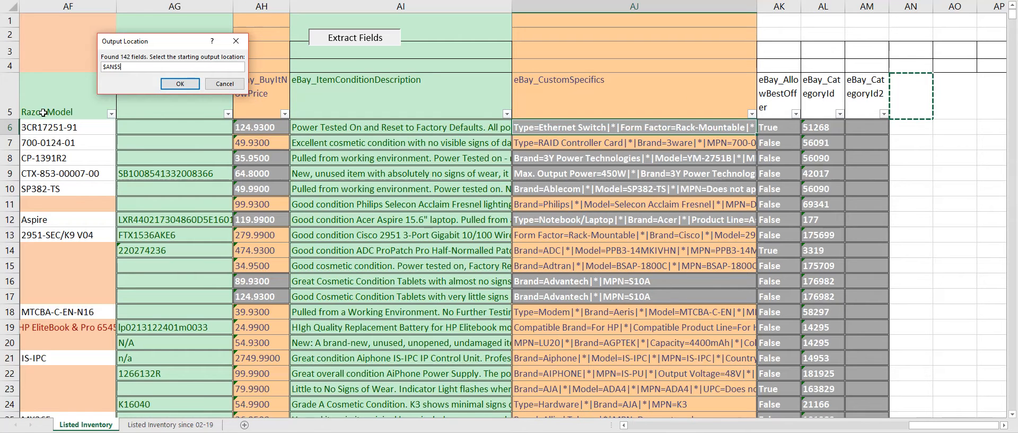
{"action": "left_click", "coordinate": [175, 85]}
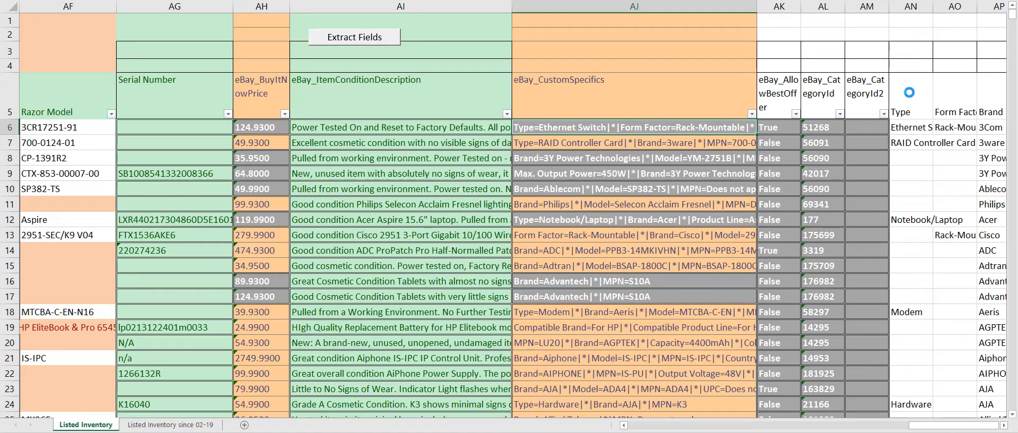
Look through the extracted field headings and values in the columns from AN onwards, and return to the source data.
{"action": "key", "text": "Right"}
{"action": "key", "text": "Right"}
{"action": "key", "text": "Right"}
{"action": "key", "text": "Right"}
{"action": "key", "text": "Right"}
{"action": "key", "text": "Right"}
{"action": "key", "text": "Right"}
{"action": "key", "text": "Right"}
{"action": "key", "text": "Right"}
{"action": "key", "text": "Right"}
{"action": "key", "text": "Right"}
{"action": "key", "text": "Right"}
{"action": "key", "text": "Right"}
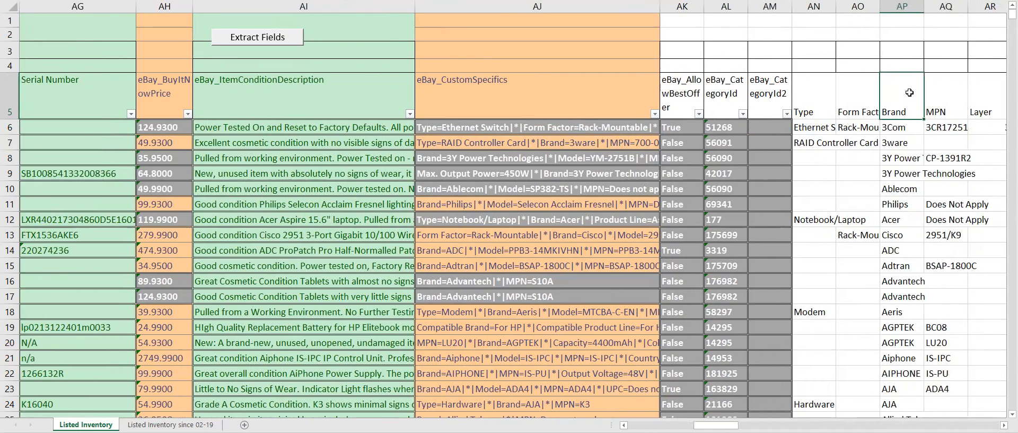
{"action": "key", "text": "Right"}
{"action": "key", "text": "Right"}
{"action": "key", "text": "Right"}
{"action": "key", "text": "Right"}
{"action": "key", "text": "Right"}
{"action": "key", "text": "Right"}
{"action": "key", "text": "Right"}
{"action": "key", "text": "Right"}
{"action": "key", "text": "Right"}
{"action": "key", "text": "Right"}
{"action": "key", "text": "Right"}
{"action": "key", "text": "Right"}
{"action": "key", "text": "Right"}
{"action": "key", "text": "Right"}
{"action": "key", "text": "Right"}
{"action": "key", "text": "Right"}
{"action": "key", "text": "Right"}
{"action": "key", "text": "Right"}
{"action": "key", "text": "Right"}
{"action": "key", "text": "Right"}
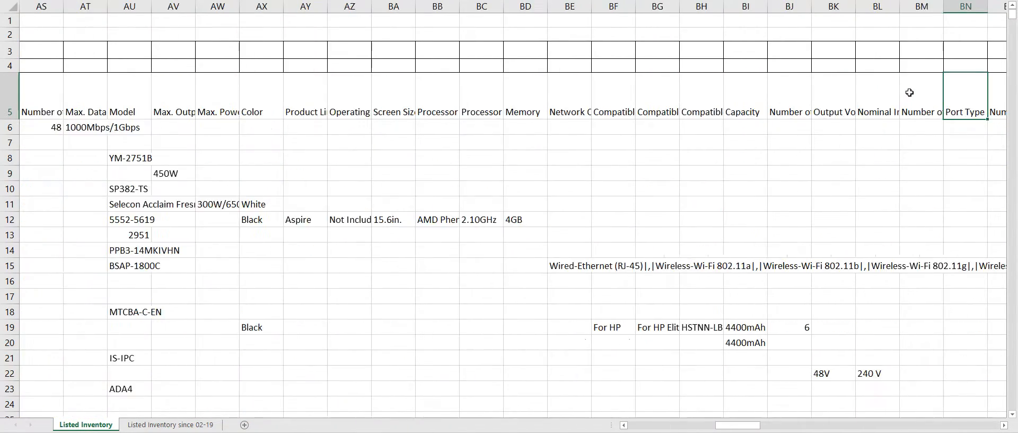
{"action": "key", "text": "Right"}
{"action": "key", "text": "Right"}
{"action": "key", "text": "Right"}
{"action": "key", "text": "Right"}
{"action": "key", "text": "Right"}
{"action": "key", "text": "Right"}
{"action": "key", "text": "Right"}
{"action": "key", "text": "Right"}
{"action": "key", "text": "Right"}
{"action": "key", "text": "Right"}
{"action": "key", "text": "Right"}
{"action": "key", "text": "Right"}
{"action": "key", "text": "Right"}
{"action": "key", "text": "Right"}
{"action": "key", "text": "Right"}
{"action": "key", "text": "Right"}
{"action": "key", "text": "Right"}
{"action": "key", "text": "Right"}
{"action": "key", "text": "Right"}
{"action": "key", "text": "Right"}
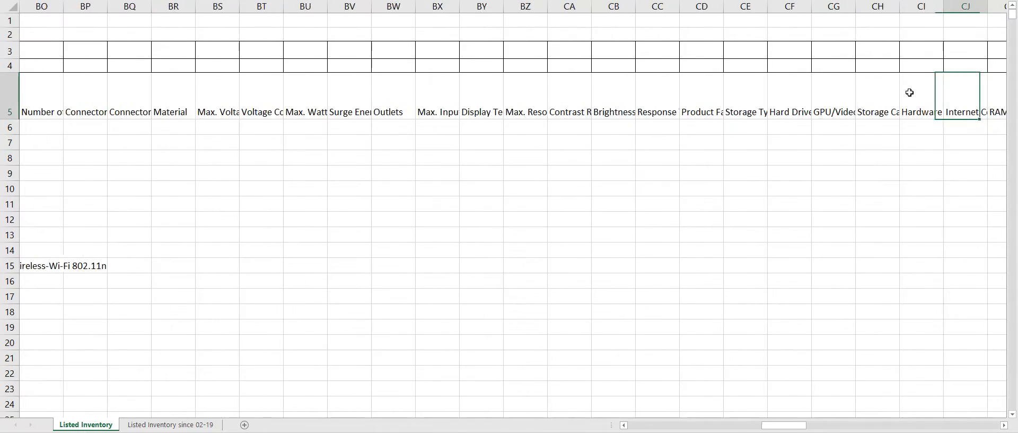
{"action": "key", "text": "Left"}
{"action": "key", "text": "Left"}
{"action": "key", "text": "Left"}
{"action": "key", "text": "Left"}
{"action": "key", "text": "Left"}
{"action": "key", "text": "Left"}
{"action": "key", "text": "Left"}
{"action": "key", "text": "Left"}
{"action": "key", "text": "Left"}
{"action": "key", "text": "Left"}
{"action": "key", "text": "Left"}
{"action": "key", "text": "Left"}
{"action": "key", "text": "Left"}
{"action": "key", "text": "Left"}
{"action": "key", "text": "Left"}
{"action": "key", "text": "Left"}
{"action": "key", "text": "Left"}
{"action": "key", "text": "Left"}
{"action": "key", "text": "Left"}
{"action": "key", "text": "Left"}
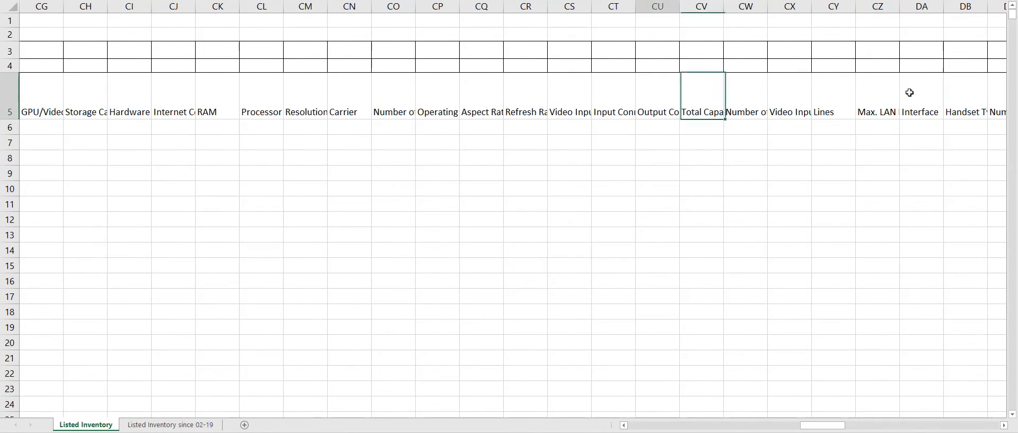
{"action": "key", "text": "Left"}
{"action": "key", "text": "Left"}
{"action": "key", "text": "Left"}
{"action": "key", "text": "Left"}
{"action": "key", "text": "Left"}
{"action": "key", "text": "Left"}
{"action": "key", "text": "Left"}
{"action": "key", "text": "Left"}
{"action": "key", "text": "Left"}
{"action": "key", "text": "Left"}
{"action": "key", "text": "Left"}
{"action": "key", "text": "Left"}
{"action": "key", "text": "Left"}
{"action": "key", "text": "Left"}
{"action": "key", "text": "Left"}
{"action": "key", "text": "Left"}
{"action": "key", "text": "Left"}
{"action": "key", "text": "Left"}
{"action": "key", "text": "Left"}
{"action": "key", "text": "Left"}
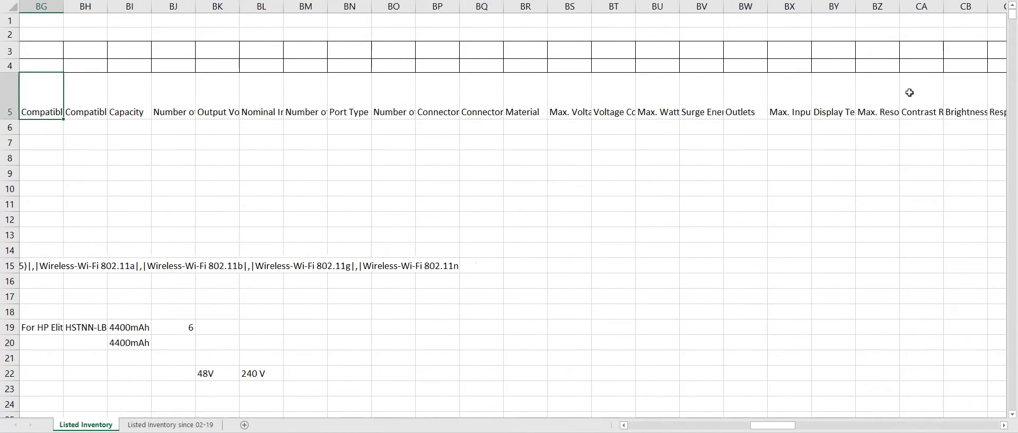
{"action": "key", "text": "Left"}
{"action": "key", "text": "Left"}
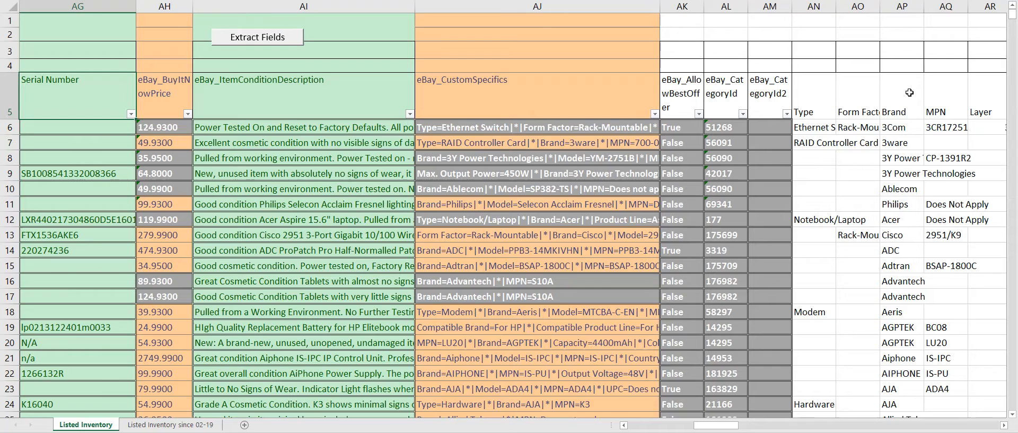
Add a new field entry "Wow=Banana|*|" at the start of the eBay_CustomSpecifics value in cell AJ8.
{"action": "key", "text": "Right"}
{"action": "key", "text": "Right"}
{"action": "key", "text": "Right"}
{"action": "key", "text": "Right"}
{"action": "key", "text": "Down"}
{"action": "key", "text": "Left"}
{"action": "key", "text": "Down"}
{"action": "key", "text": "Down"}
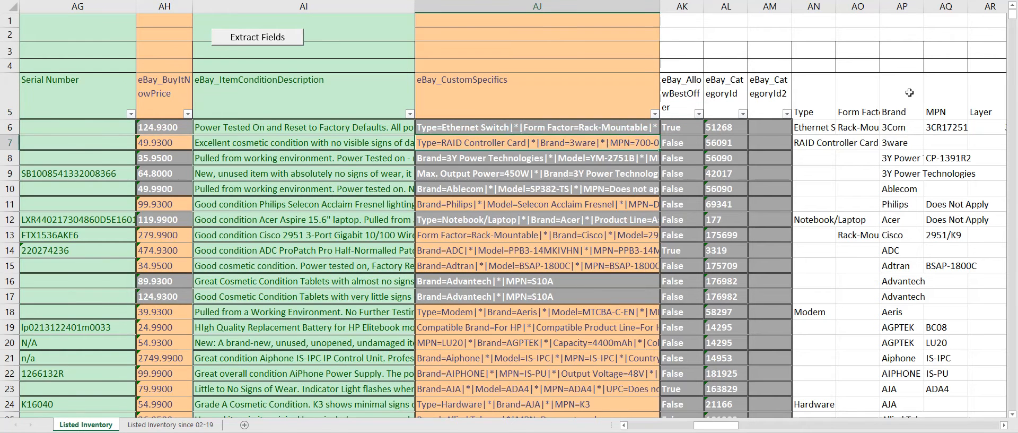
{"action": "key", "text": "F2"}
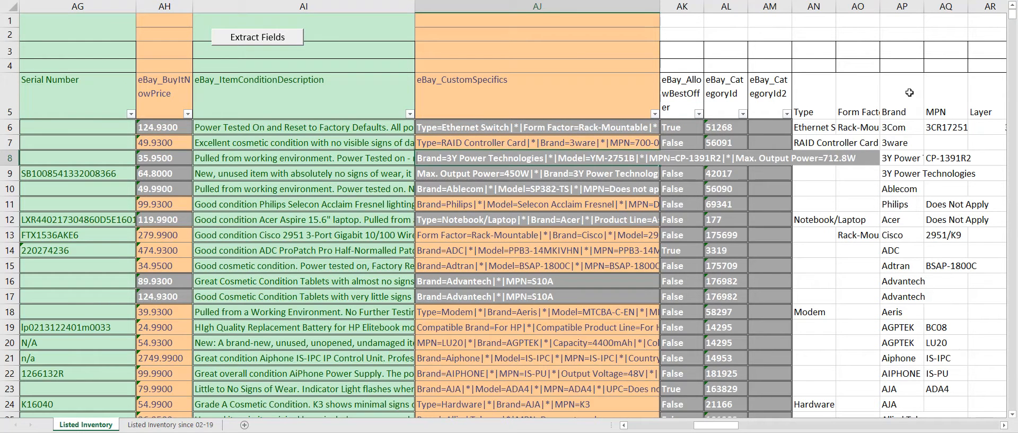
{"action": "type", "text": "Wow=Bana"}
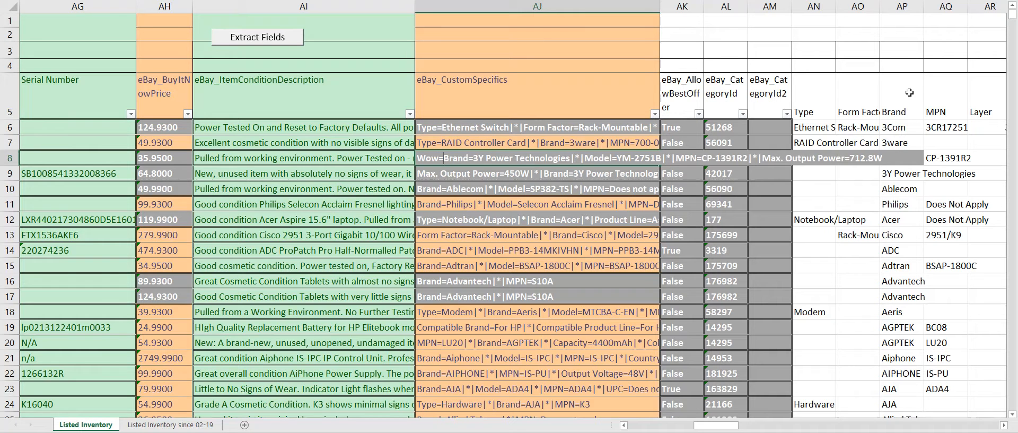
{"action": "type", "text": "na|*|"}
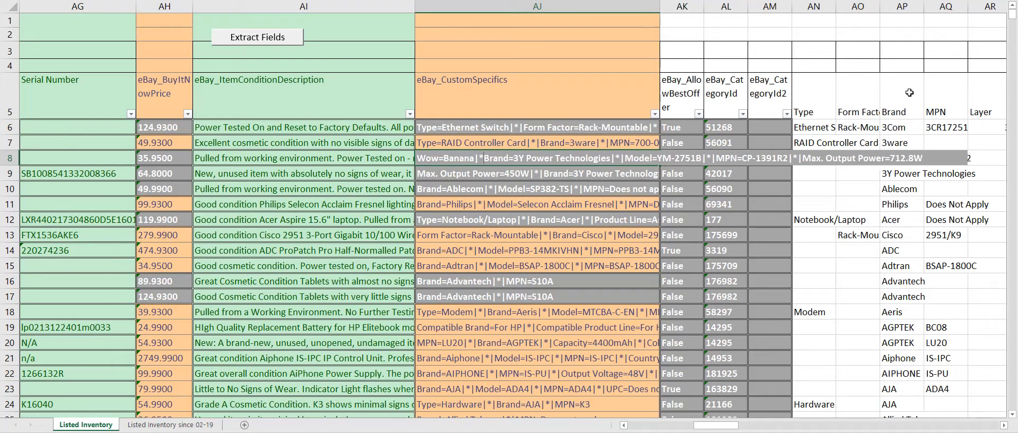
{"action": "key", "text": "Return"}
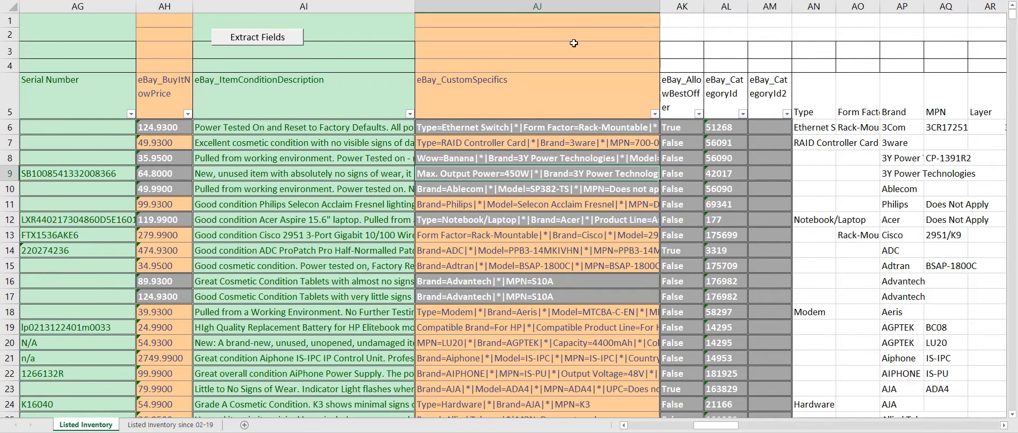
Rerun the field extraction on the heading in AJ5 with the suggested delimiter, overwriting the existing output starting at AN5.
{"action": "left_click", "coordinate": [295, 48]}
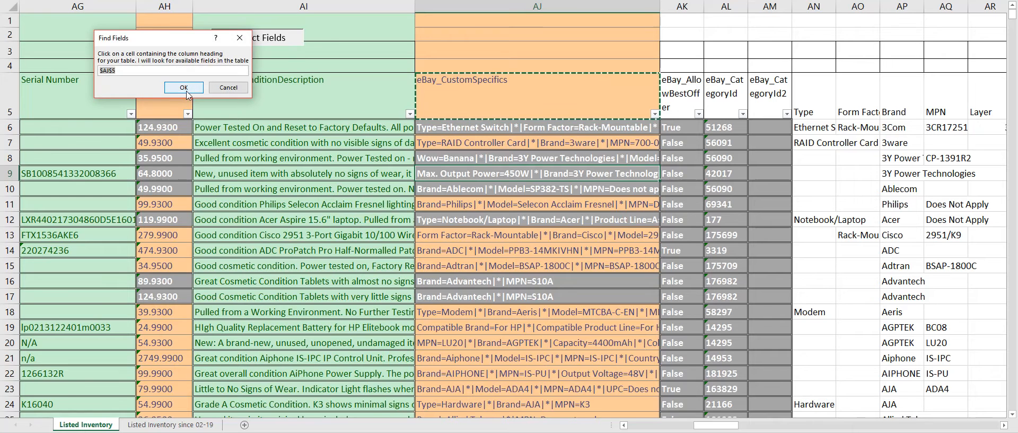
{"action": "left_click", "coordinate": [182, 83]}
{"action": "left_click", "coordinate": [542, 214]}
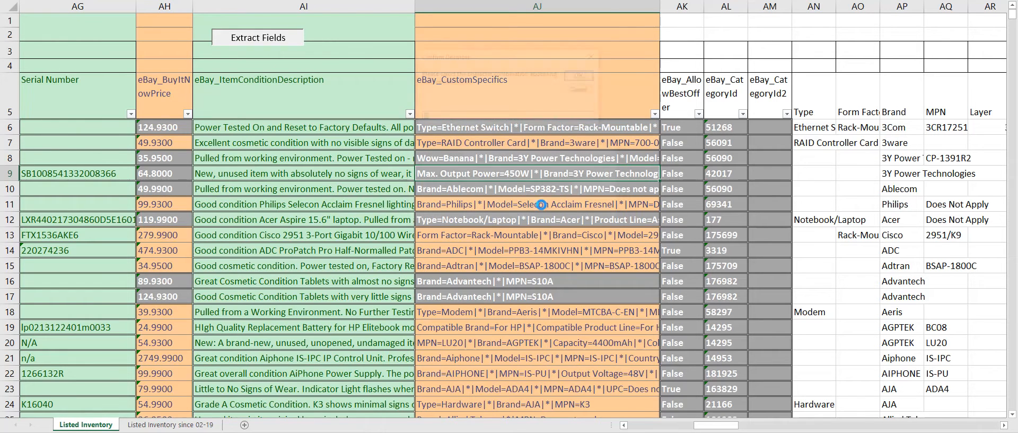
{"action": "left_click", "coordinate": [582, 75]}
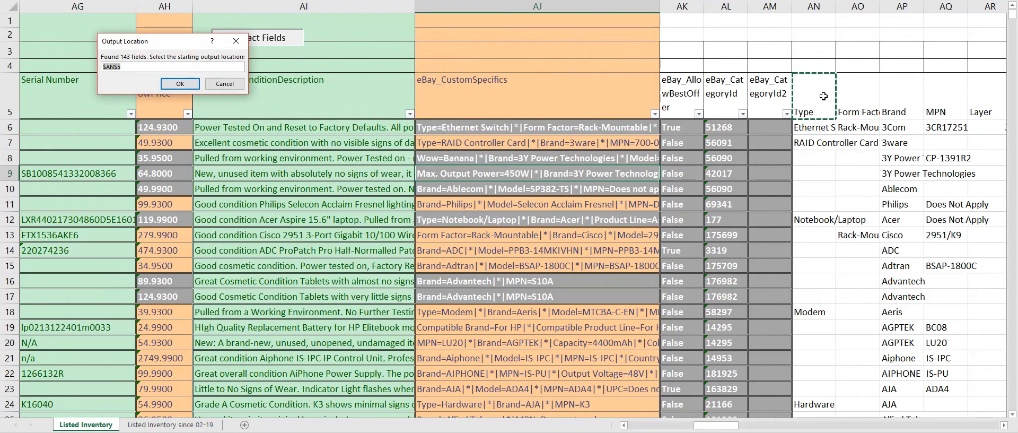
{"action": "left_click", "coordinate": [169, 84]}
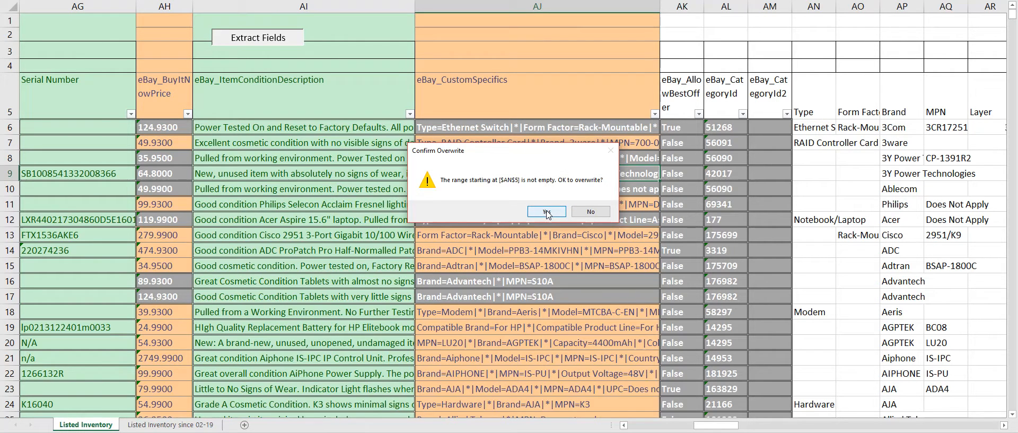
{"action": "left_click", "coordinate": [546, 212]}
{"action": "left_click_drag", "start_coordinate": [559, 152], "coordinate": [324, 138]}
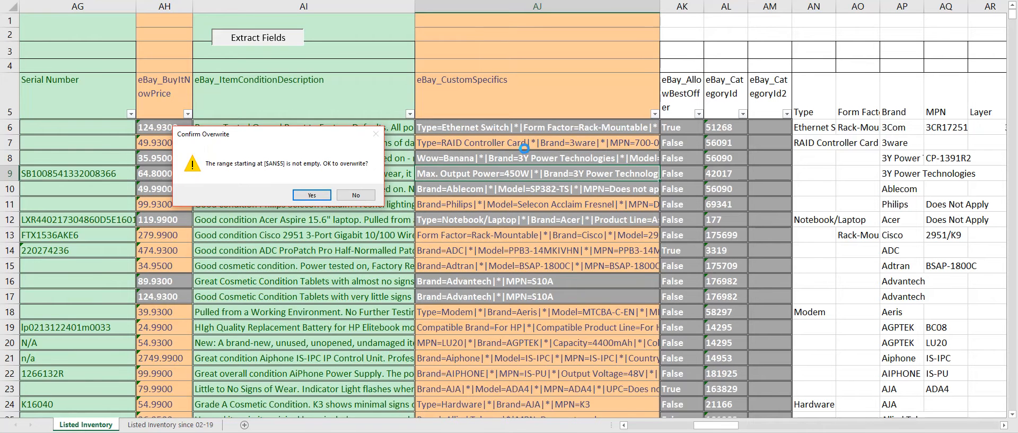
{"action": "left_click", "coordinate": [310, 194]}
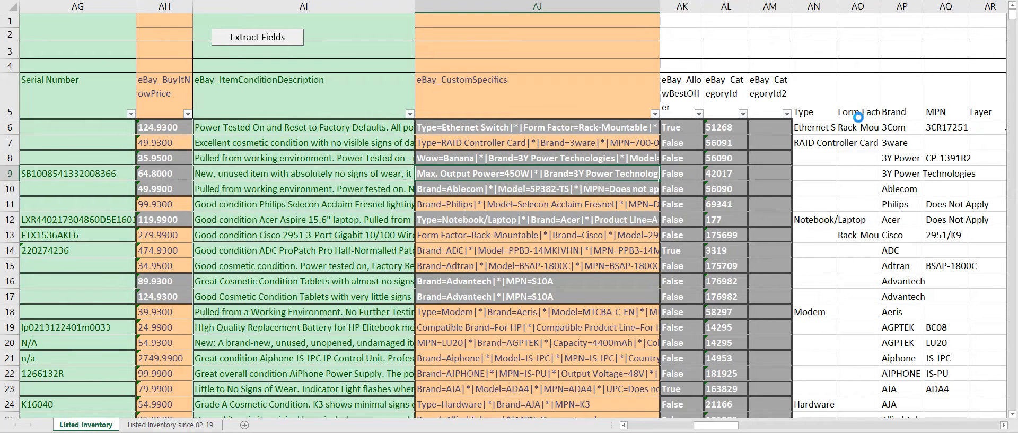